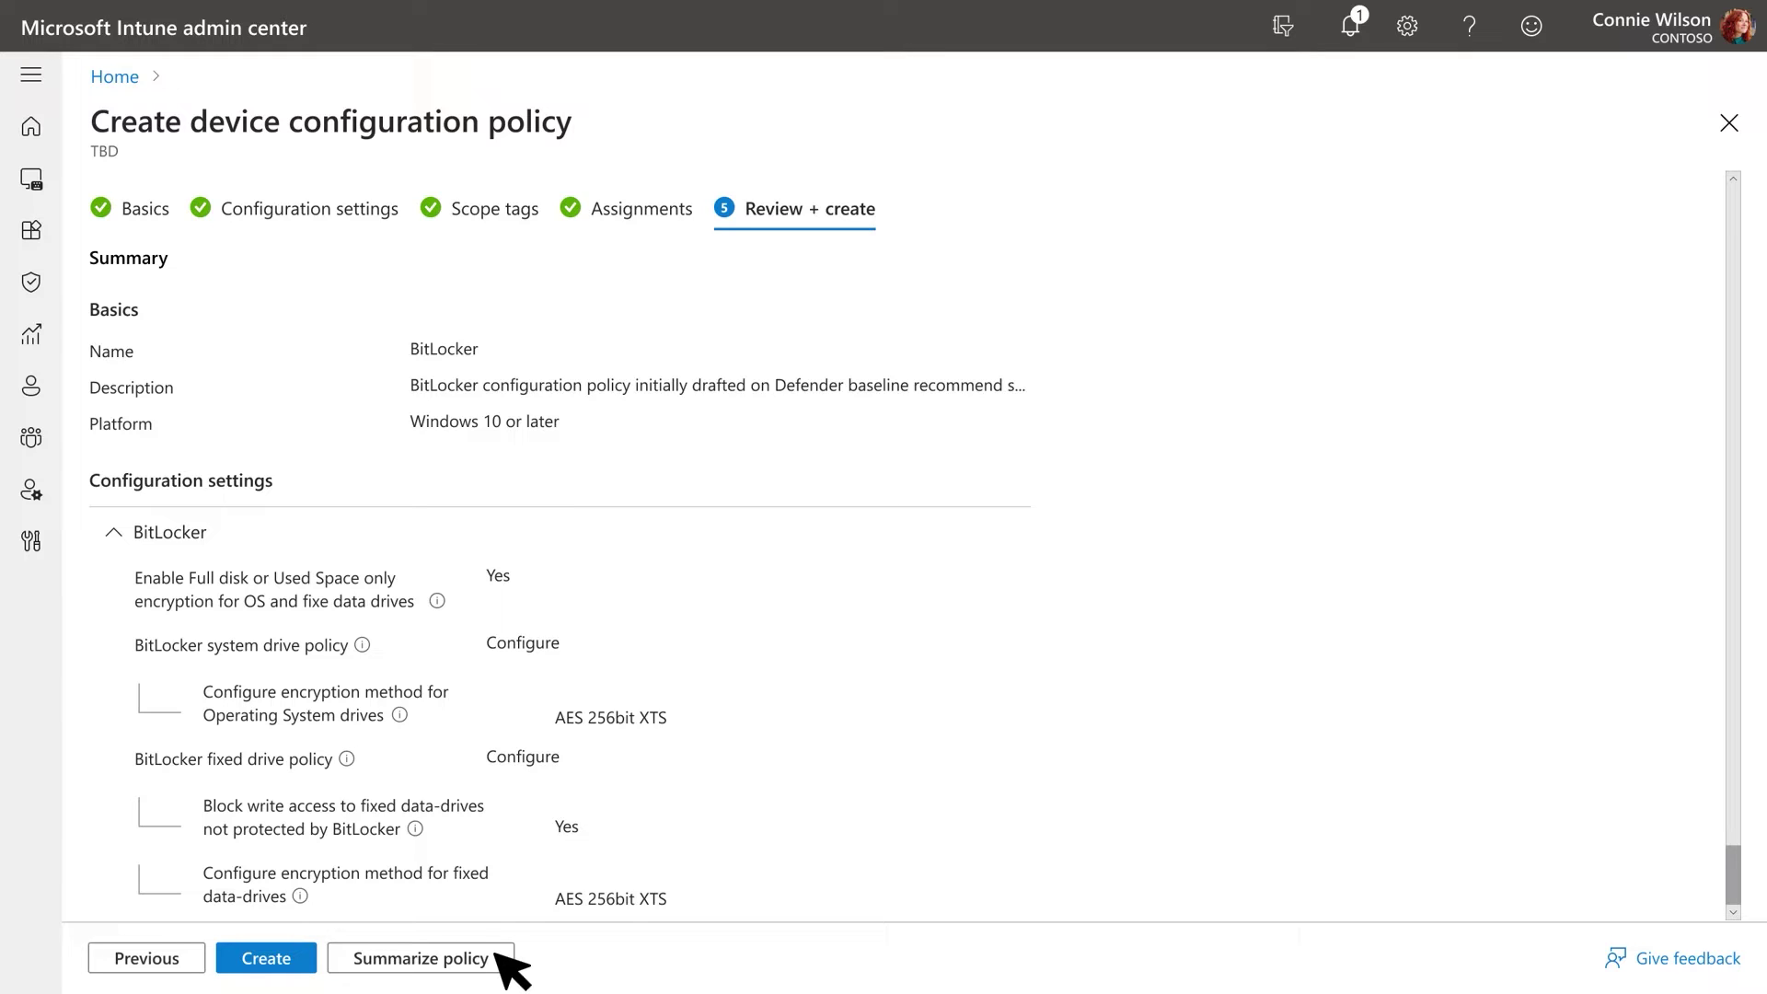
Generate a Copilot summary of the BitLocker policy from the Review + create page
{"action": "left_click", "coordinate": [498, 953]}
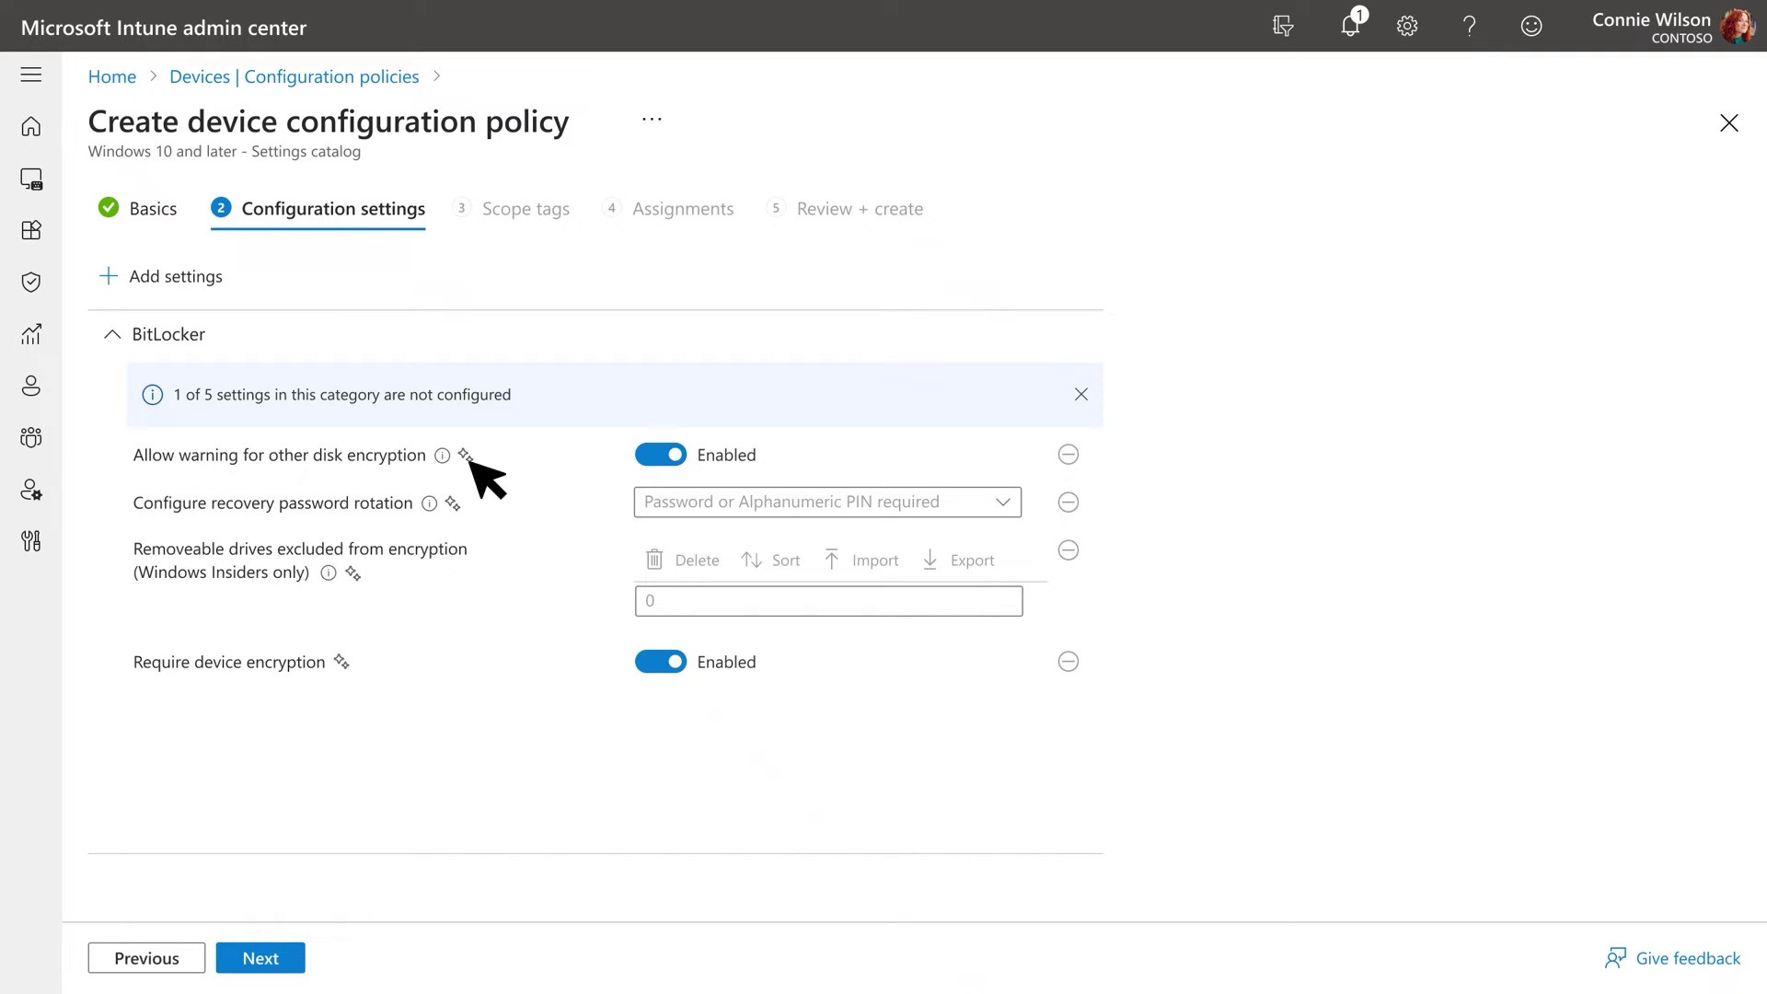
Ask the Setting assistant to explain 'Allow warning for other disk encryption'
{"action": "left_click", "coordinate": [467, 456]}
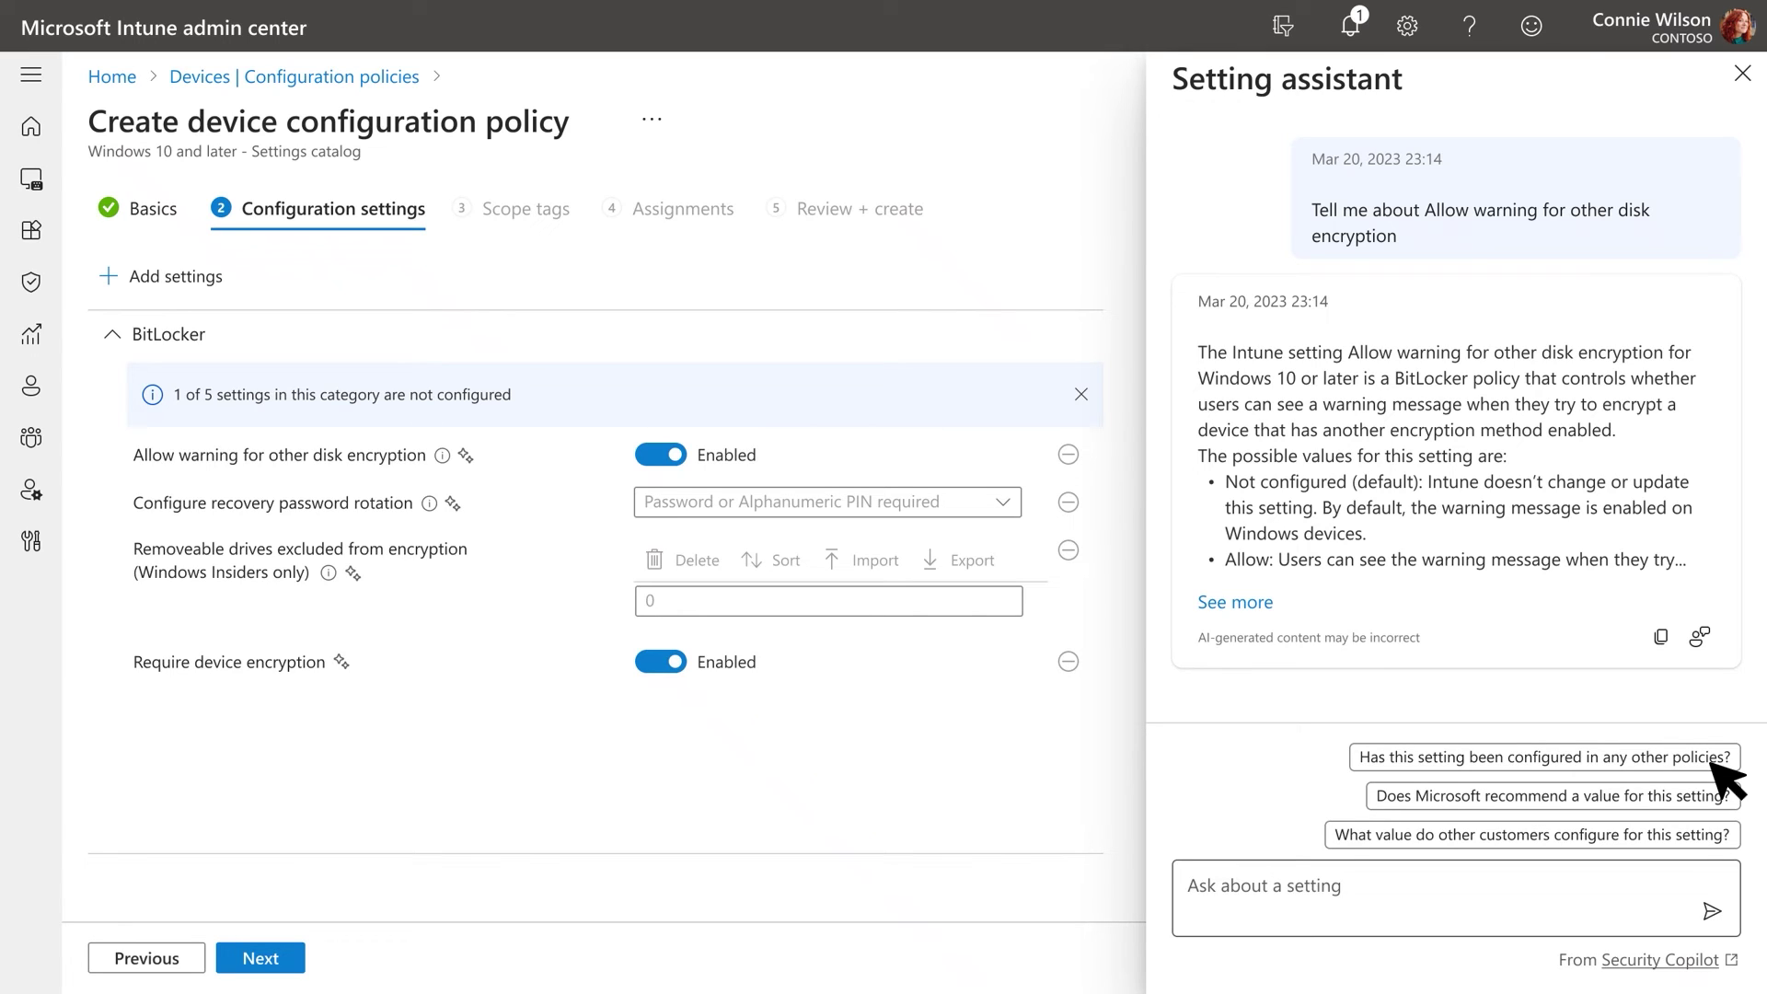
Ask Copilot whether any other policies configure this setting
{"action": "left_click", "coordinate": [1710, 764]}
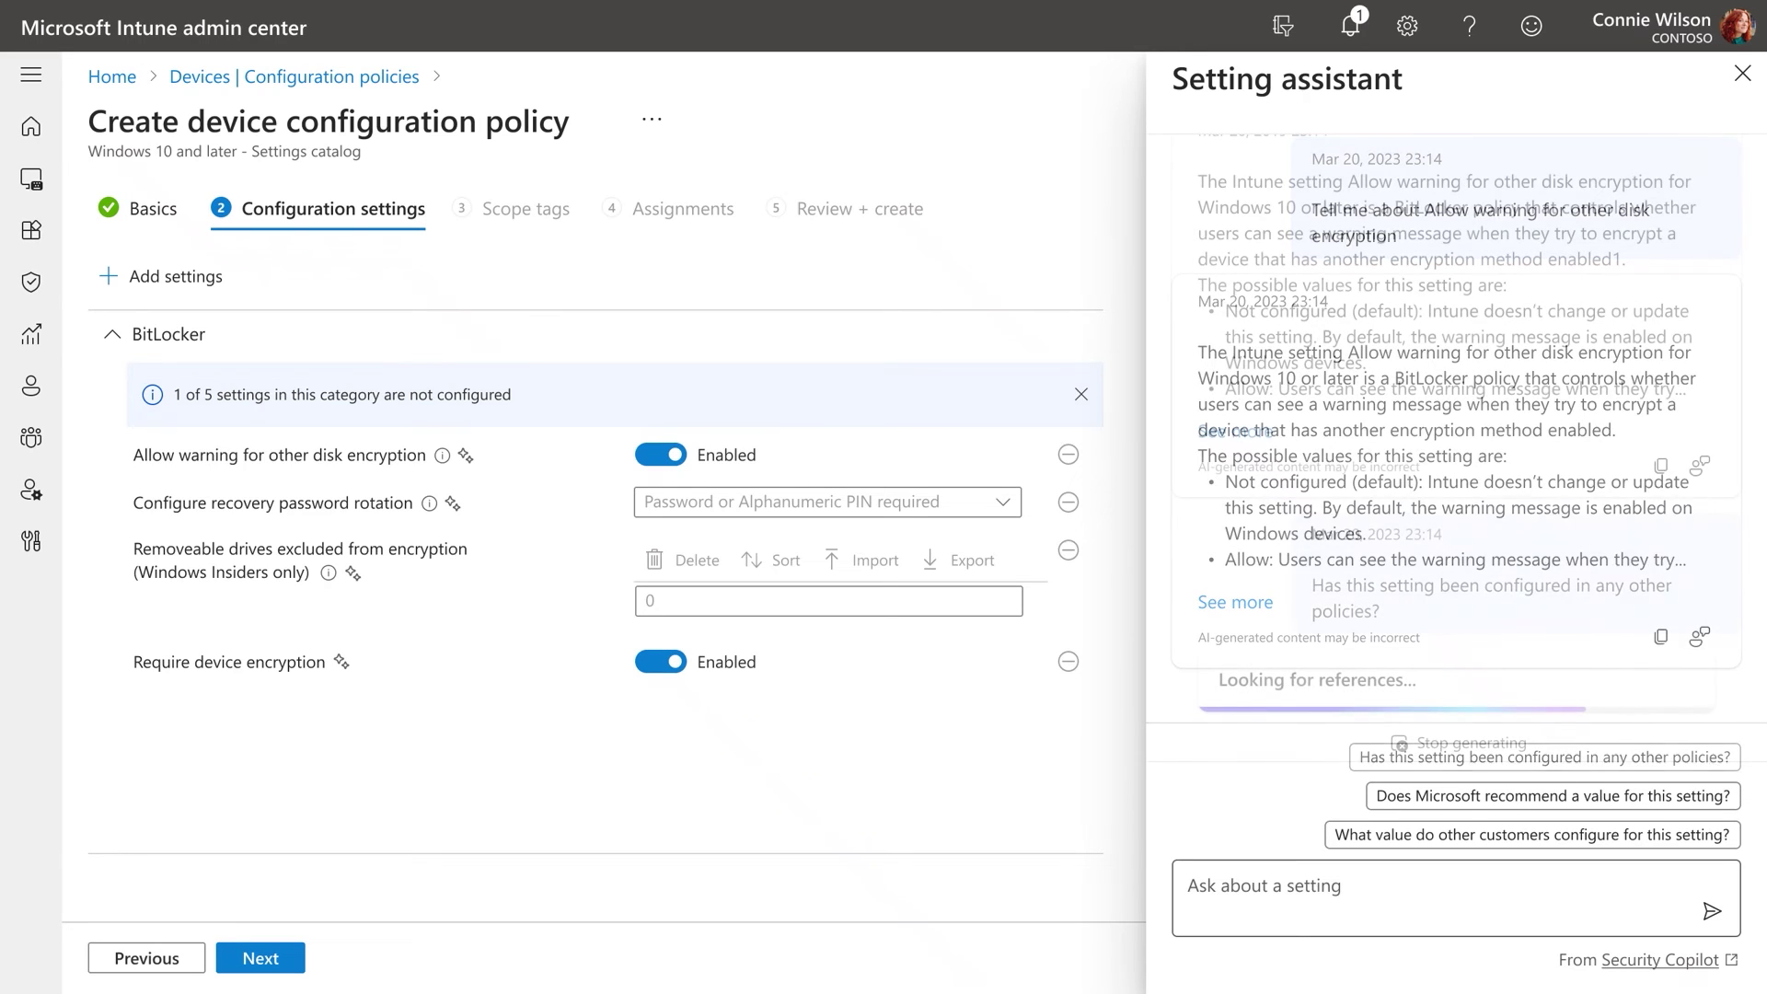